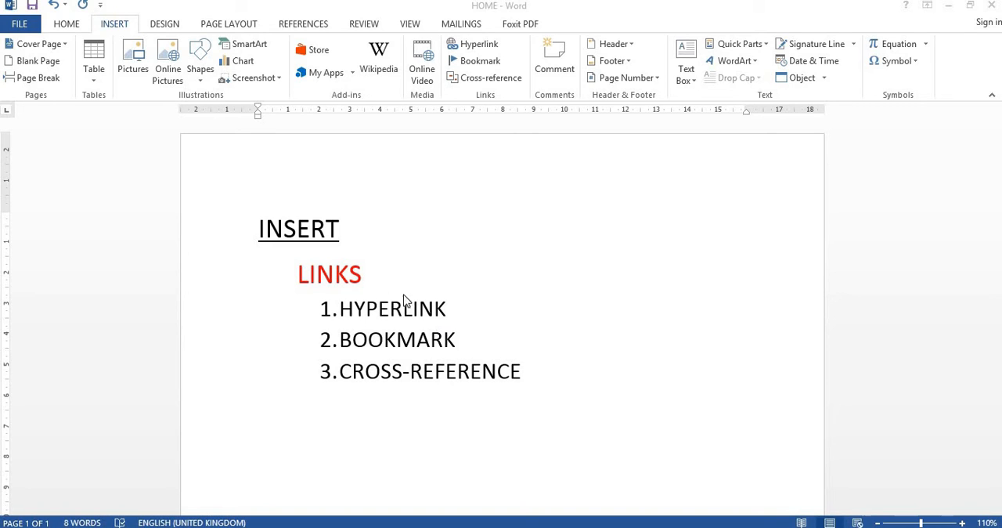
# Insert a hyperlink to the existing HOME document directly after the LINKS heading
pyautogui.click(364, 276)
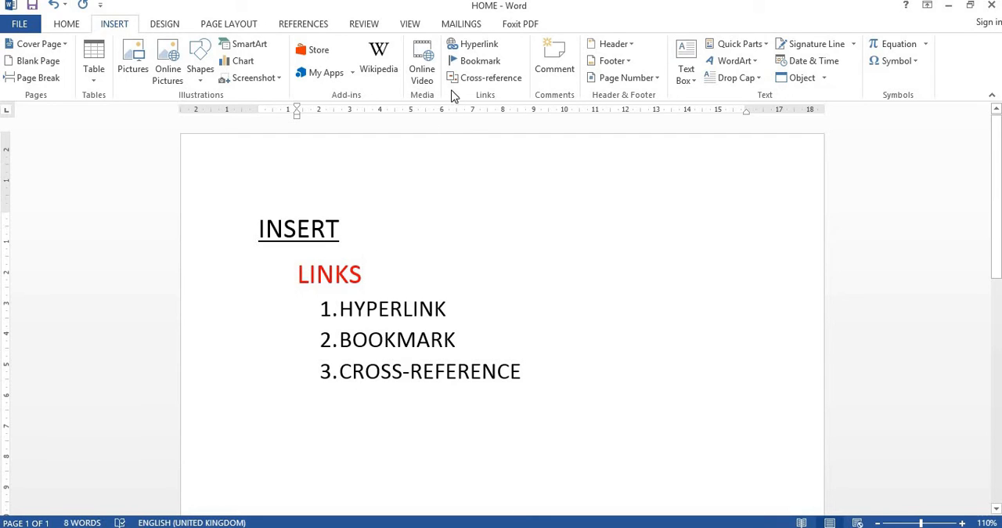
pyautogui.click(471, 44)
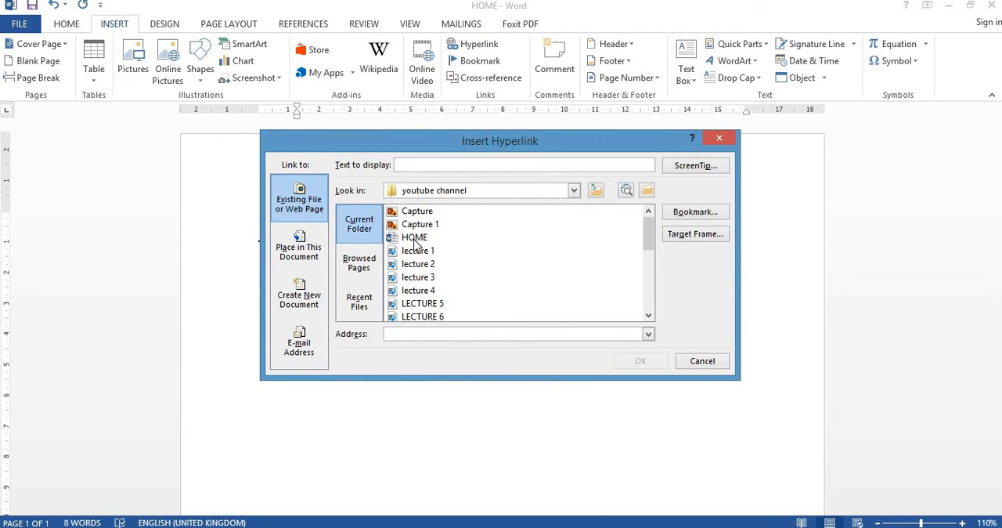
pyautogui.click(442, 238)
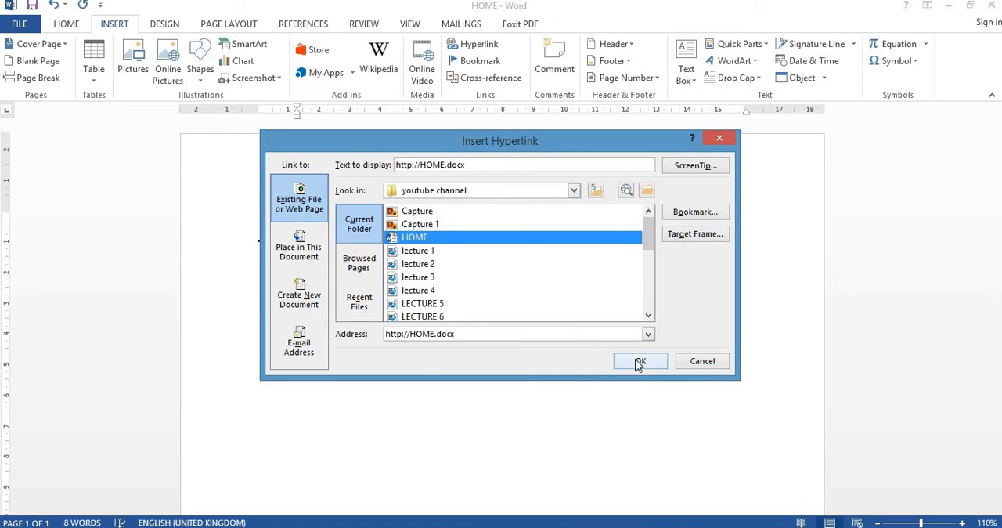
pyautogui.click(647, 365)
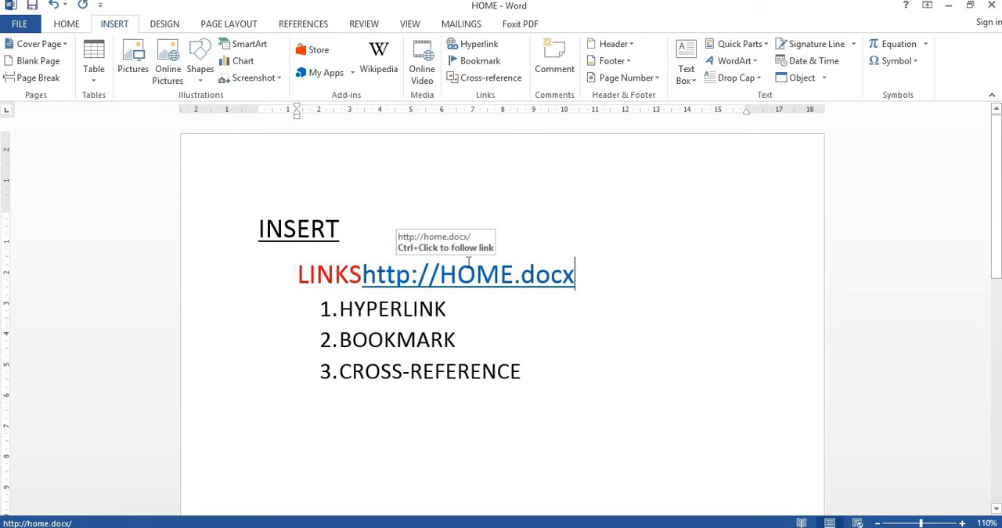
# Try to follow the HOME.docx hyperlink, and delete it from the LINKS heading line
pyautogui.keyDown('ctrl'); pyautogui.click(513, 280); pyautogui.keyUp('ctrl')
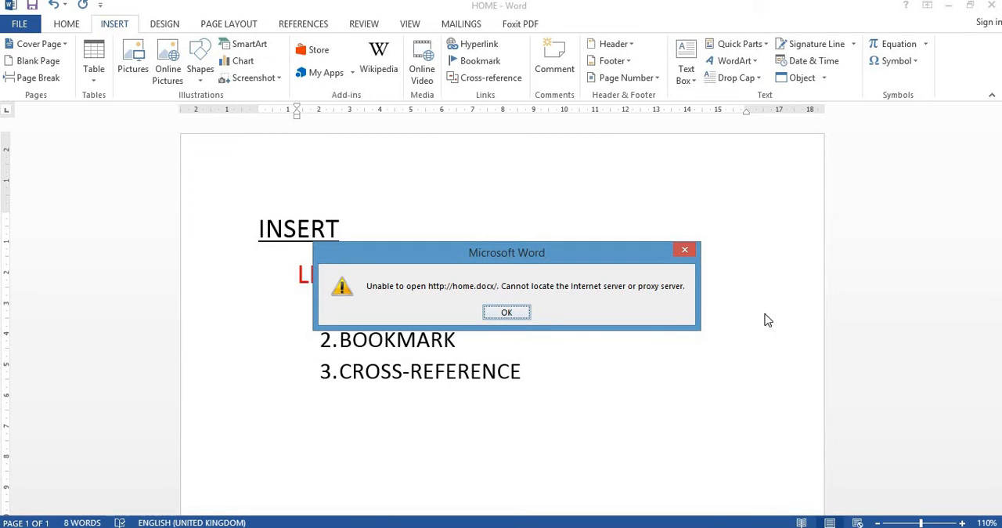
pyautogui.click(506, 313)
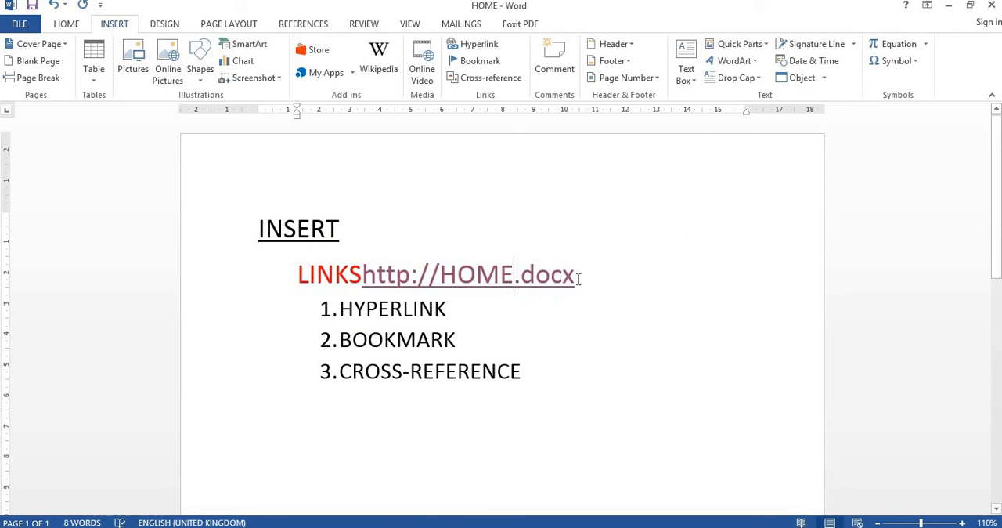
pyautogui.moveTo(579, 279); pyautogui.dragTo(368, 282)
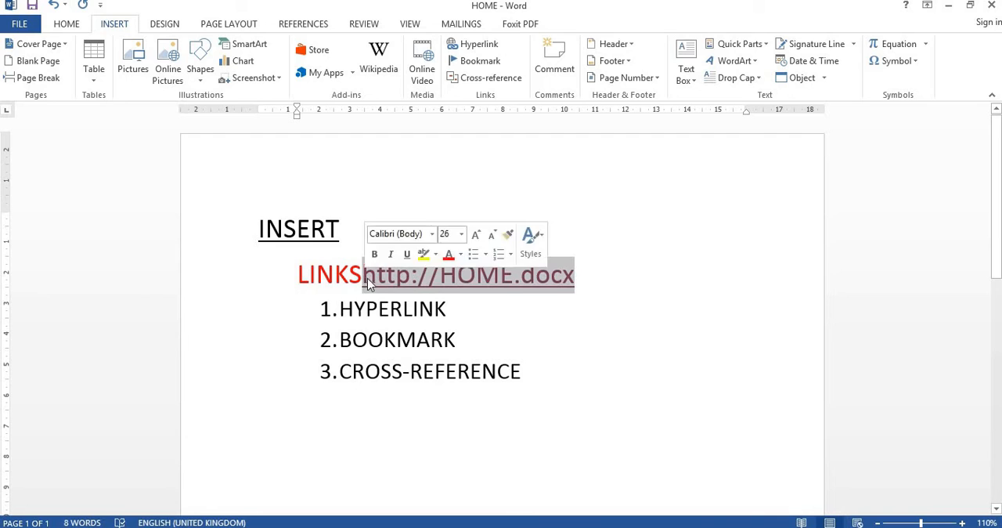
pyautogui.press('Delete')
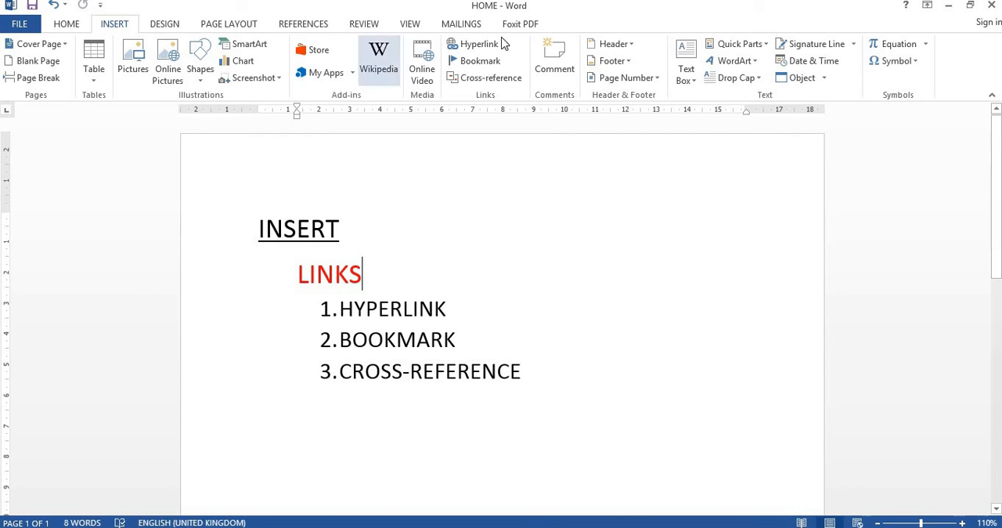
# Insert a hyperlink to the Capture picture file after the LINKS heading and follow it to view the image
pyautogui.click(479, 45)
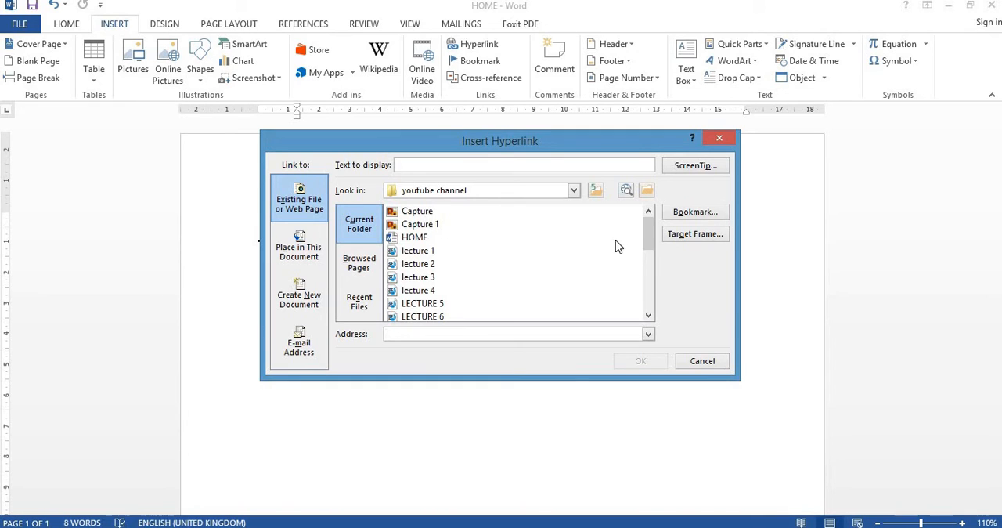
pyautogui.moveTo(648, 237)
pyautogui.mouseDown()
pyautogui.moveTo(650, 253)
pyautogui.moveTo(647, 234)
pyautogui.mouseUp()
pyautogui.click(417, 213)
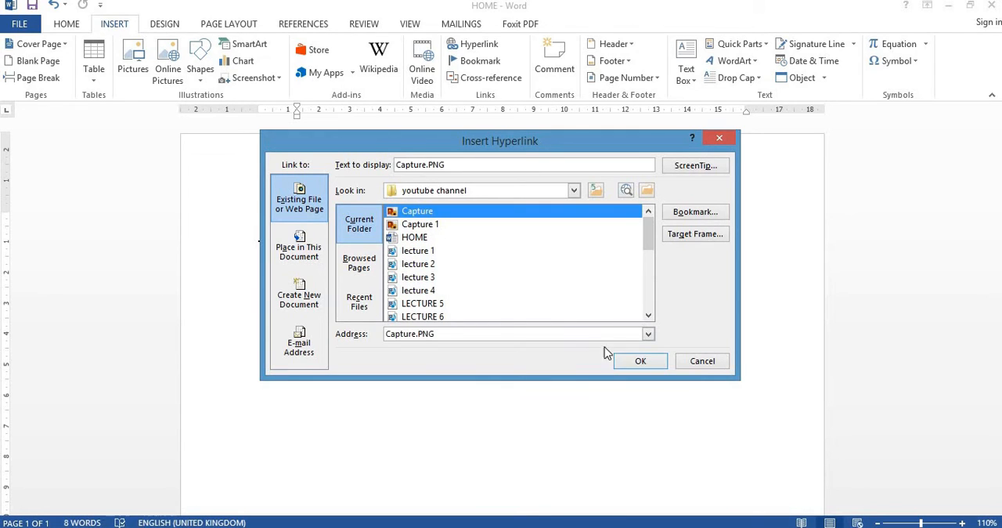
pyautogui.click(641, 363)
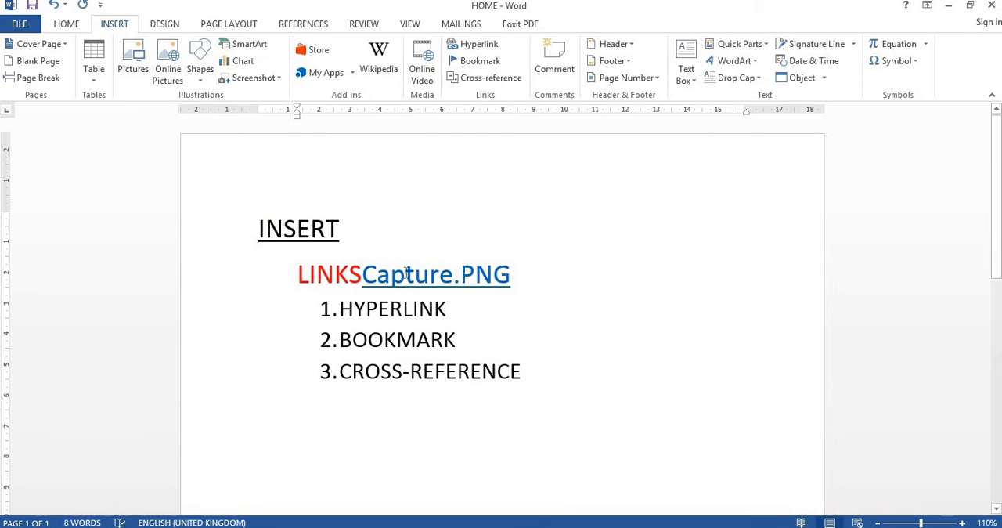
pyautogui.keyDown('ctrl'); pyautogui.click(406, 280); pyautogui.keyUp('ctrl')
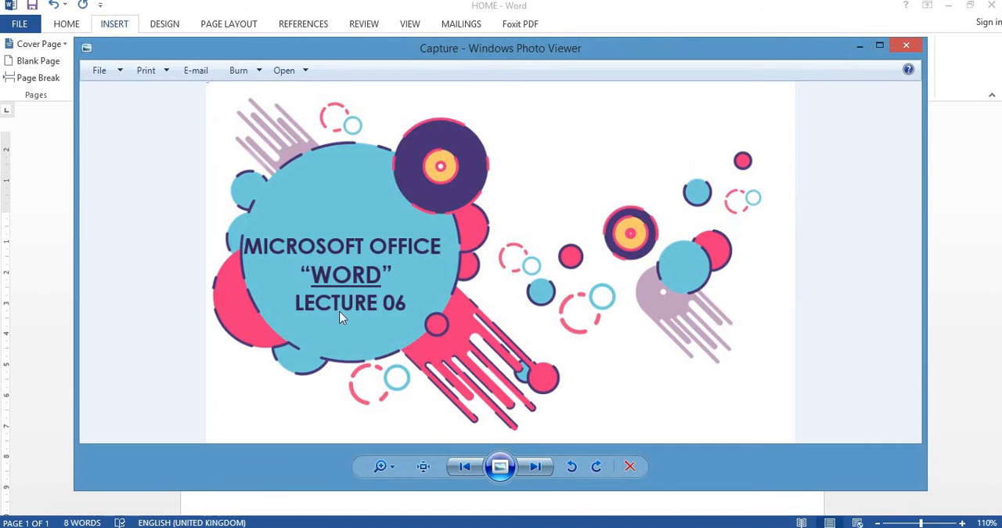
pyautogui.click(905, 45)
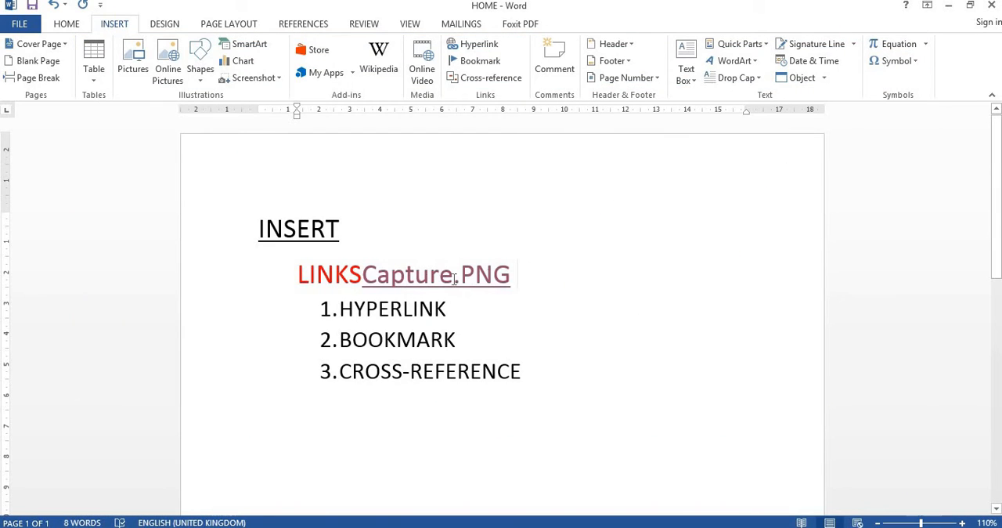
# Delete the Capture.PNG hyperlink after the LINKS heading, keeping HYPERLINK as the first numbered list item
pyautogui.moveTo(454, 279); pyautogui.dragTo(432, 280)
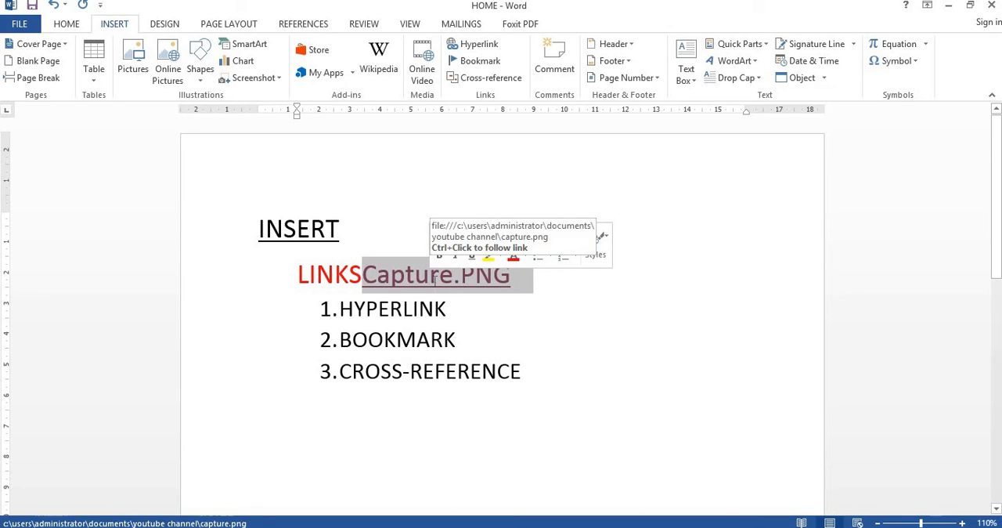
pyautogui.press('Delete')
pyautogui.press('Return')
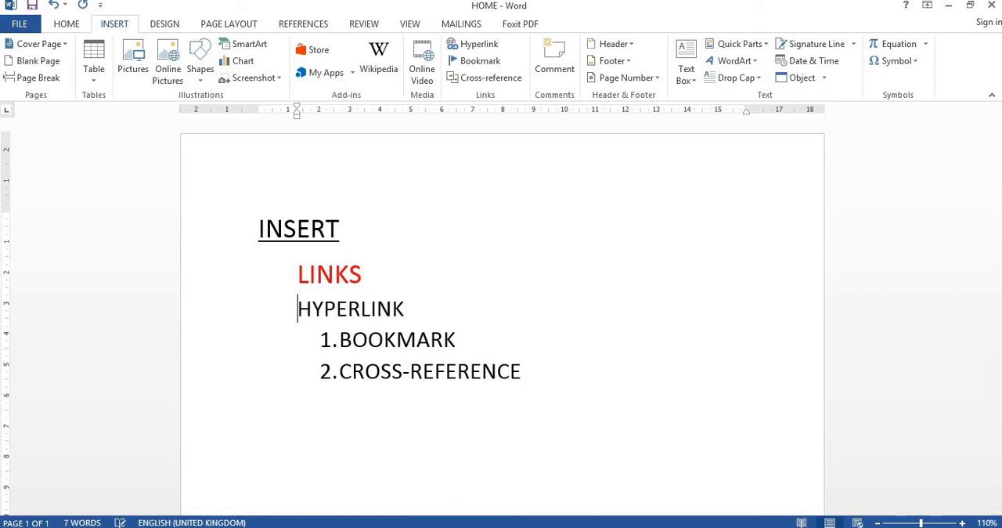
pyautogui.hotkey('ctrl', 'z')
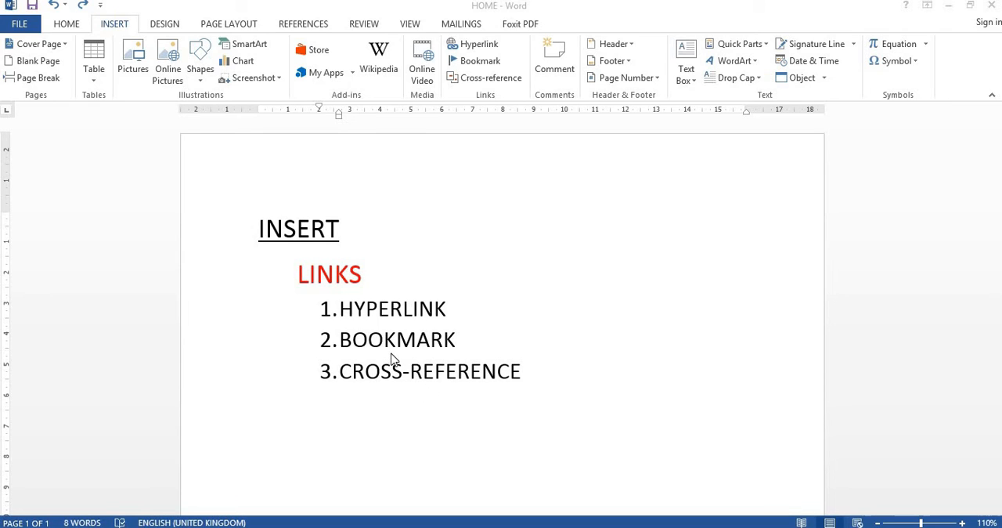
# Add a bookmark named IMPORTANT at the end of the BOOKMARK list item
pyautogui.click(457, 339)
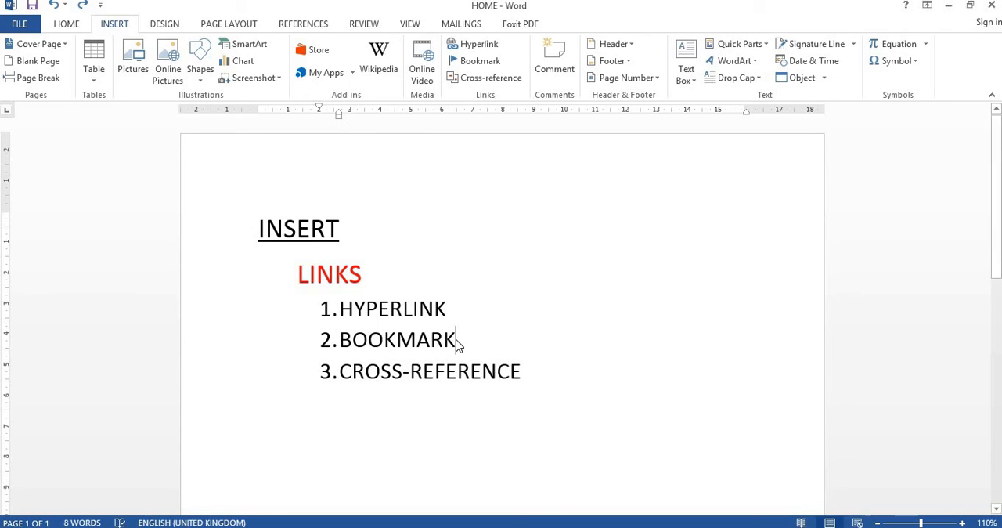
pyautogui.click(477, 61)
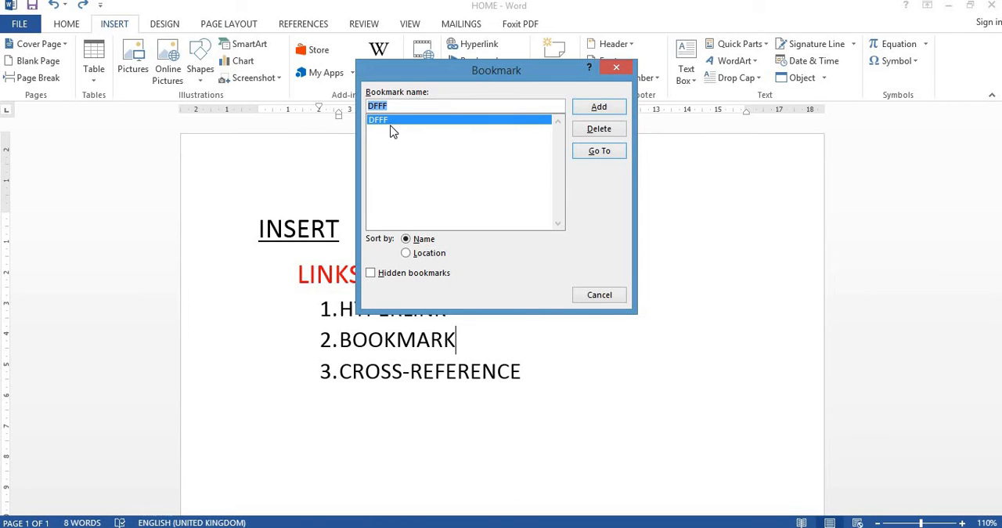
pyautogui.press('BackSpace')
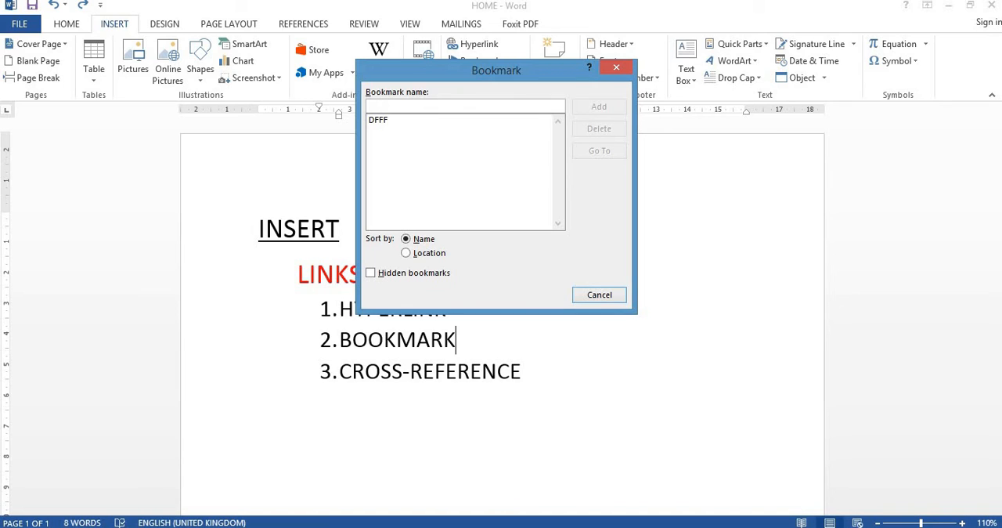
pyautogui.write('PO')
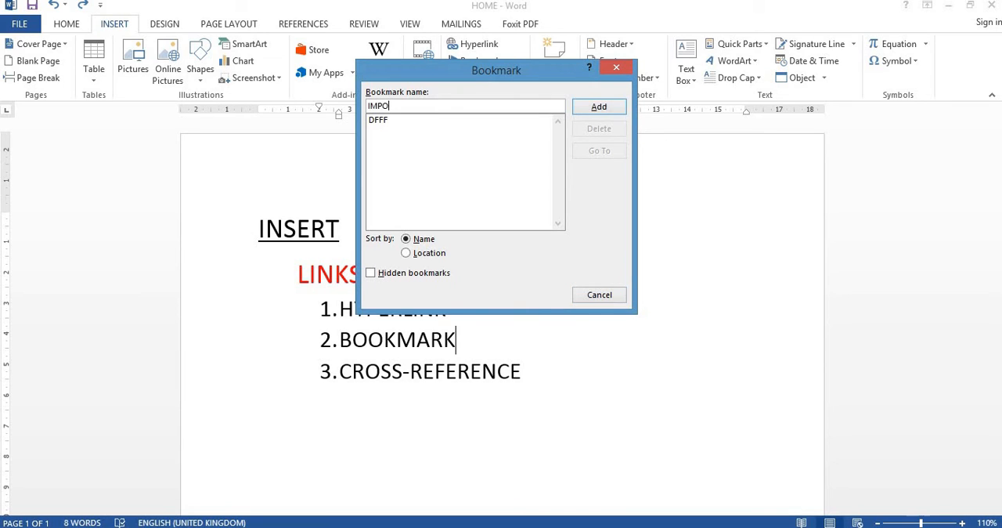
pyautogui.write('RTANT')
pyautogui.click(599, 108)
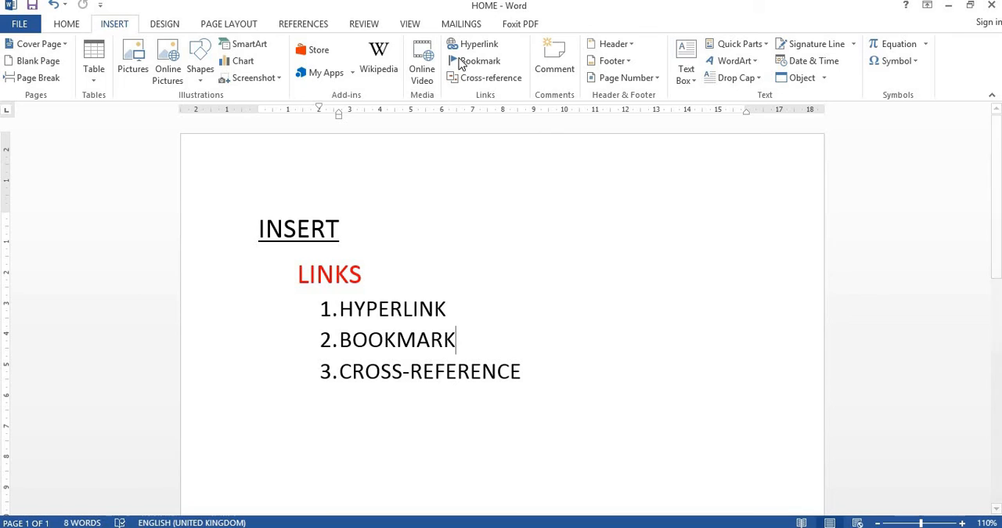
# Go to the IMPORTANT bookmark from the list of saved bookmarks
pyautogui.click(479, 61)
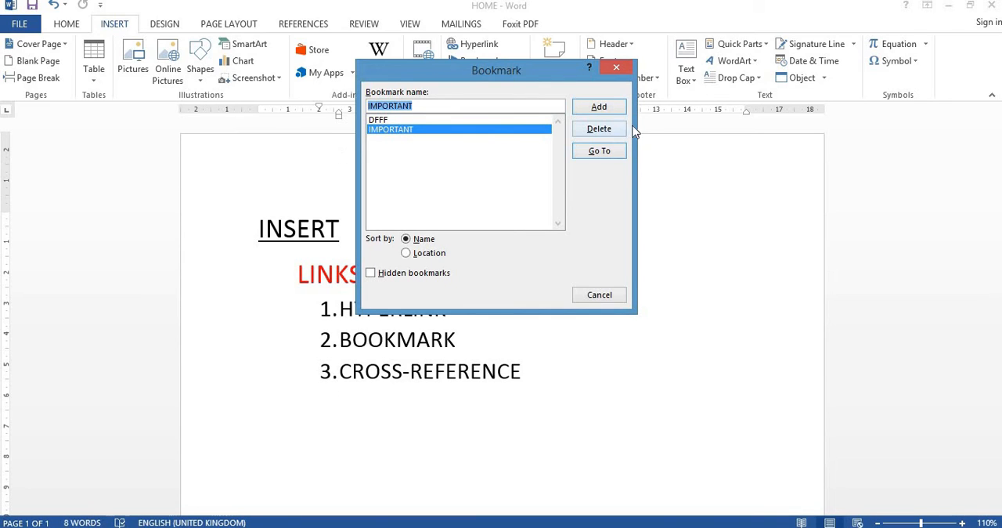
pyautogui.click(600, 152)
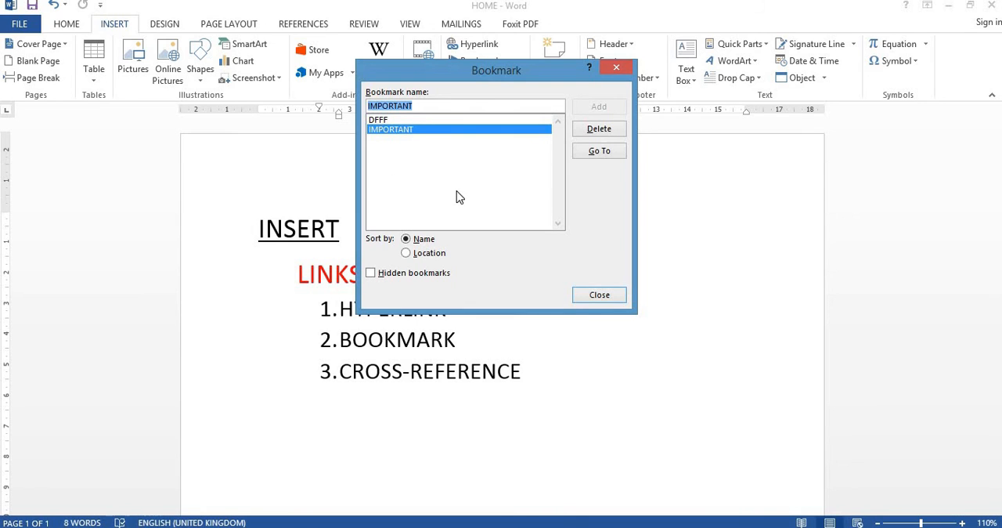
pyautogui.click(599, 294)
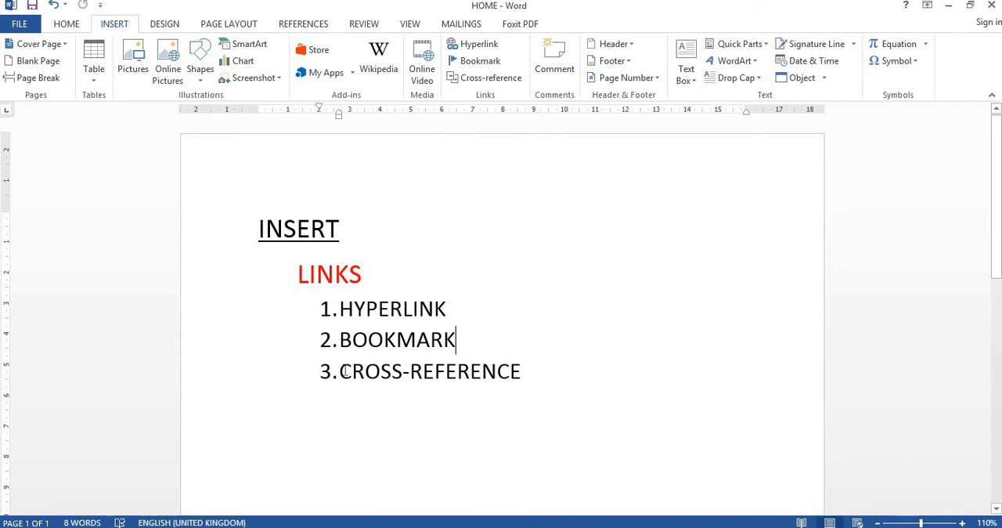
# Start a cross-reference at the end of the CROSS-REFERENCE list item and examine the available reference types
pyautogui.moveTo(339, 371); pyautogui.dragTo(541, 365)
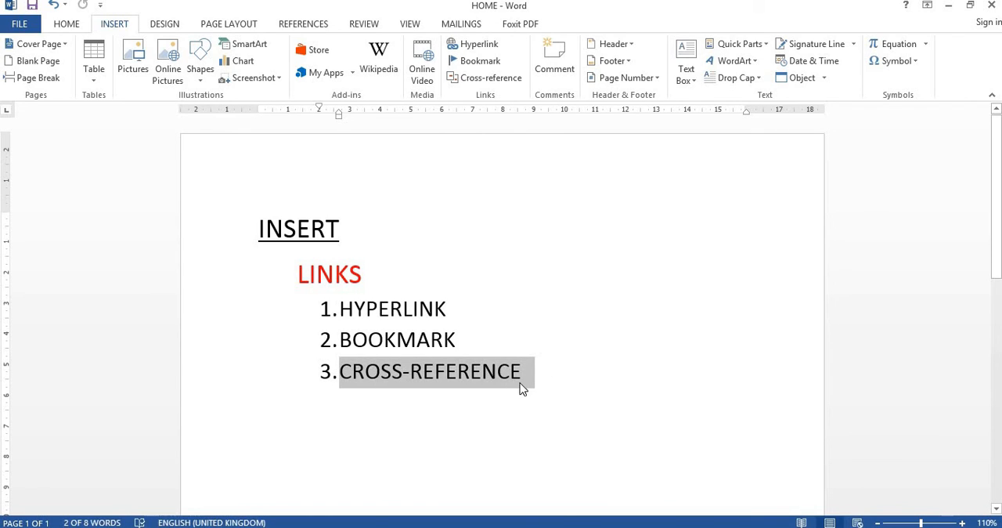
pyautogui.click(522, 387)
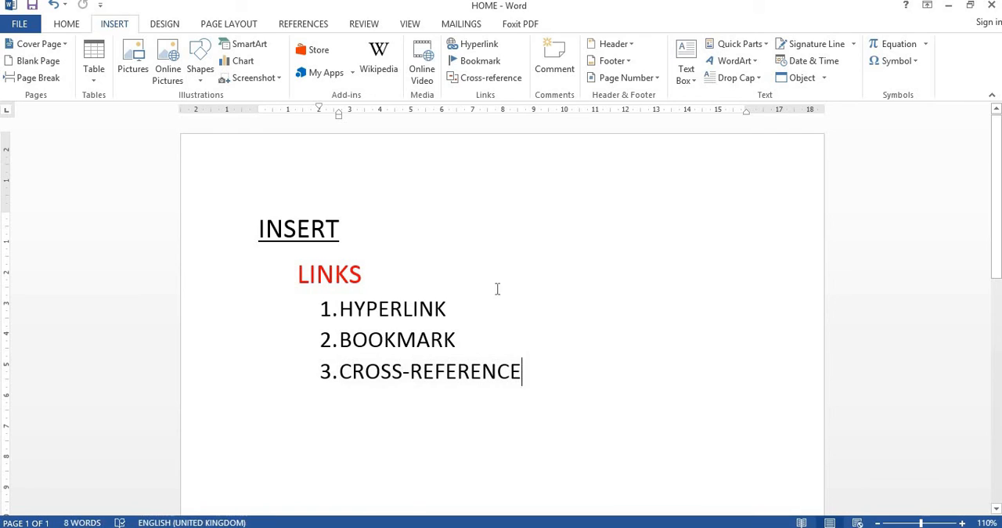
pyautogui.click(484, 81)
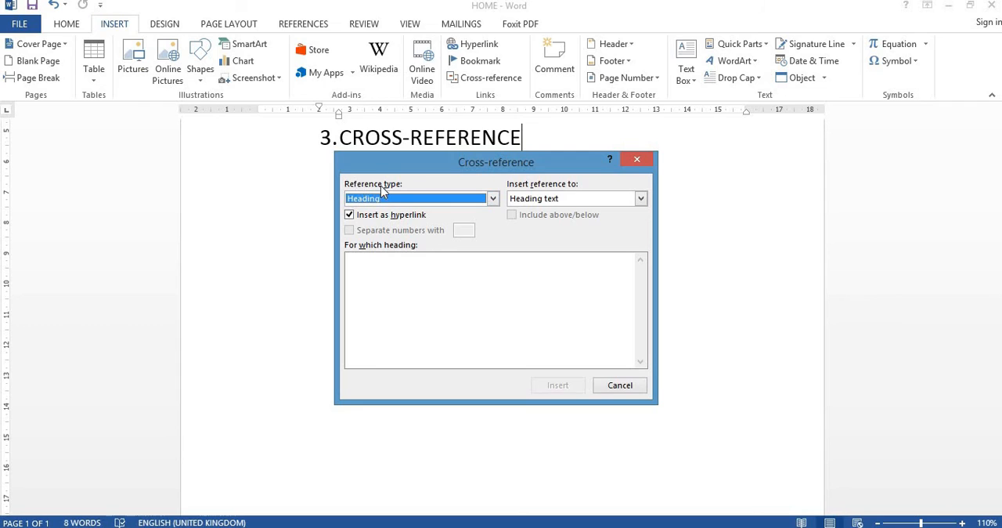
pyautogui.click(493, 199)
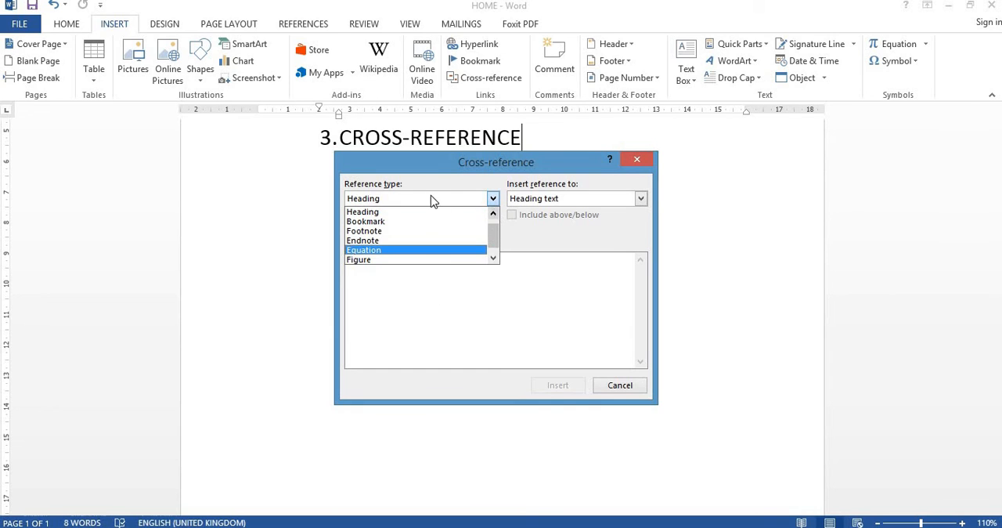
pyautogui.scroll(1, 494, 225)
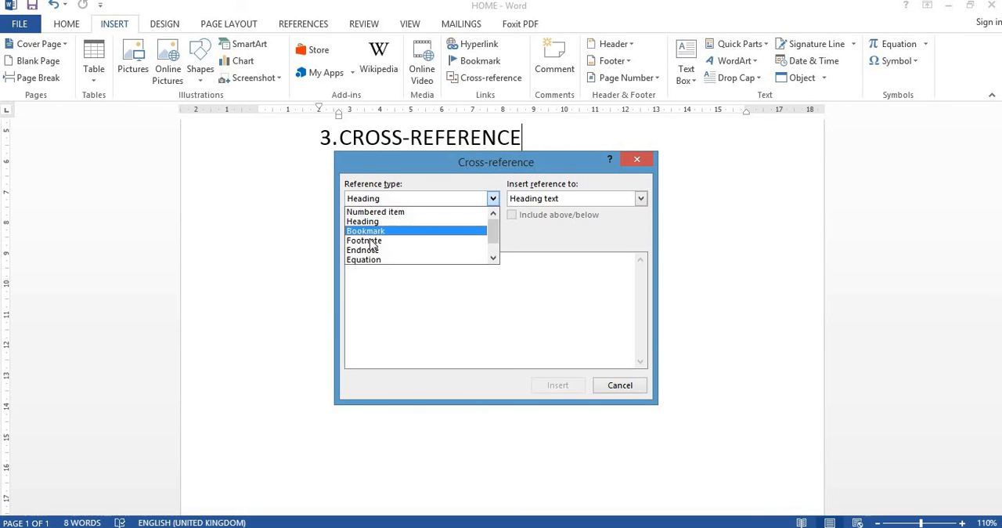
pyautogui.scroll(-1, 379, 261)
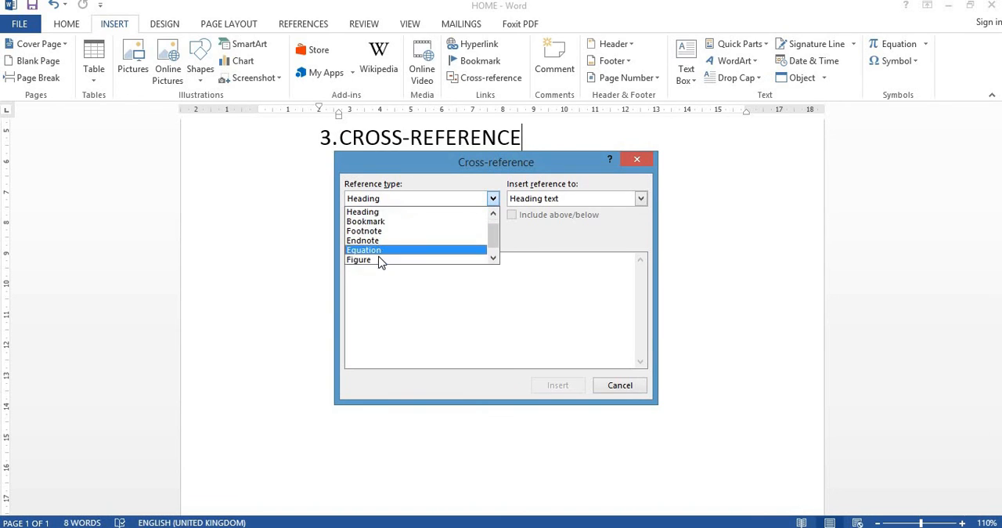
pyautogui.scroll(-1, 378, 261)
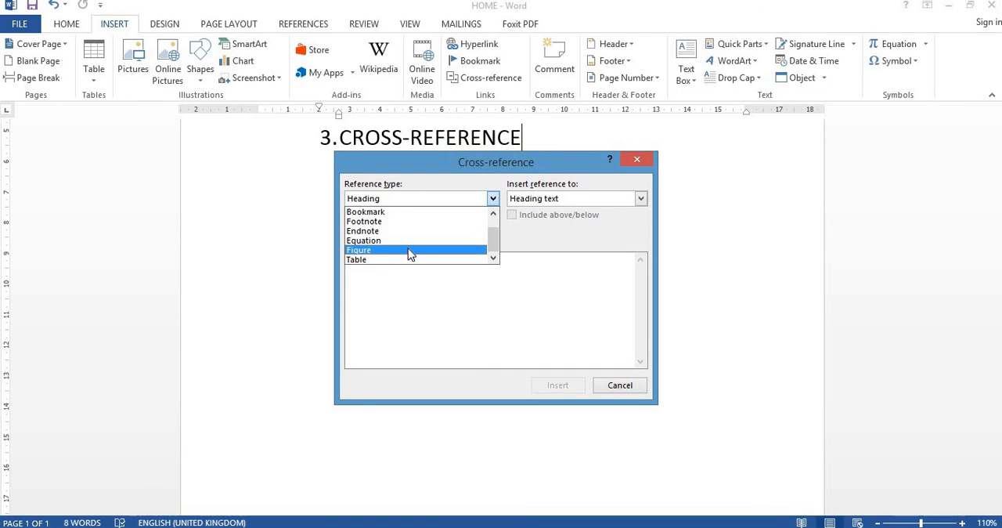
pyautogui.click(408, 310)
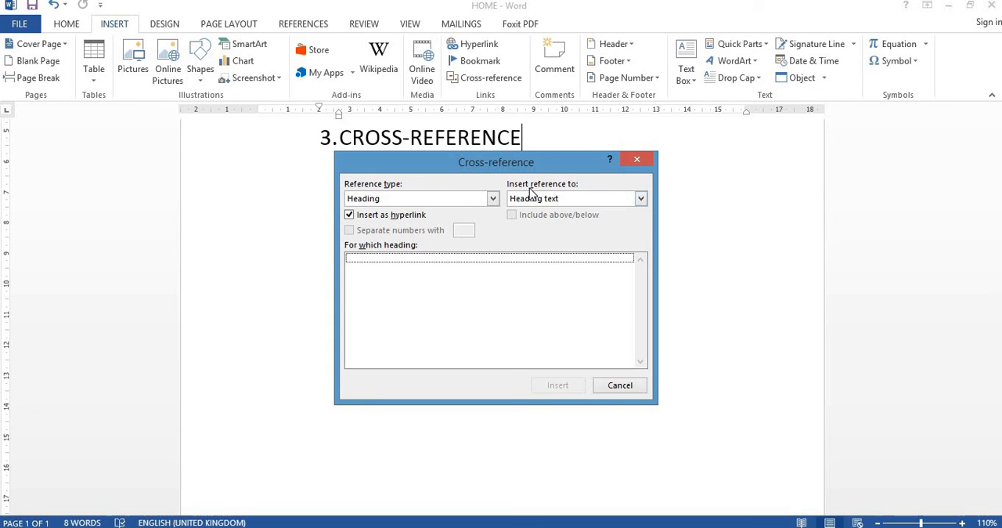
# Examine what a heading cross-reference can refer to, and close the settings without inserting anything
pyautogui.click(641, 198)
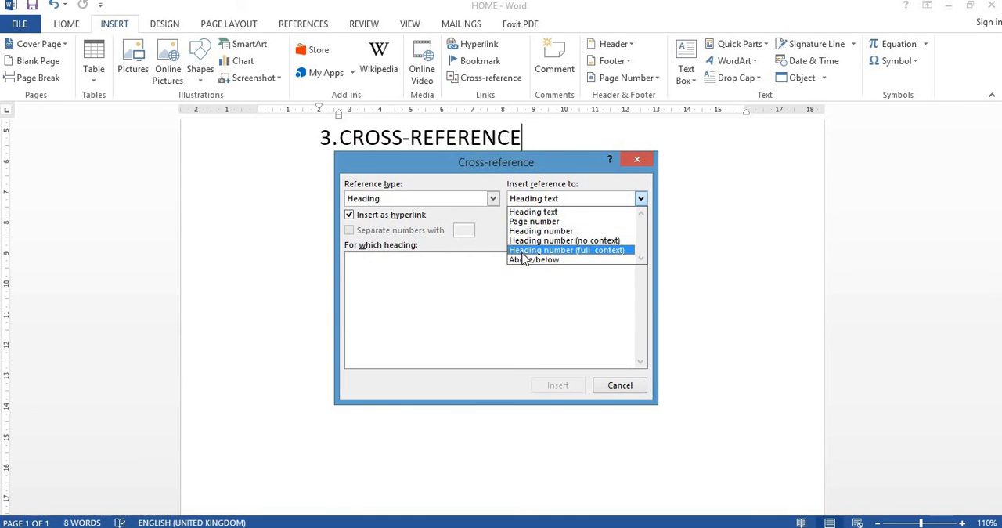
pyautogui.click(525, 285)
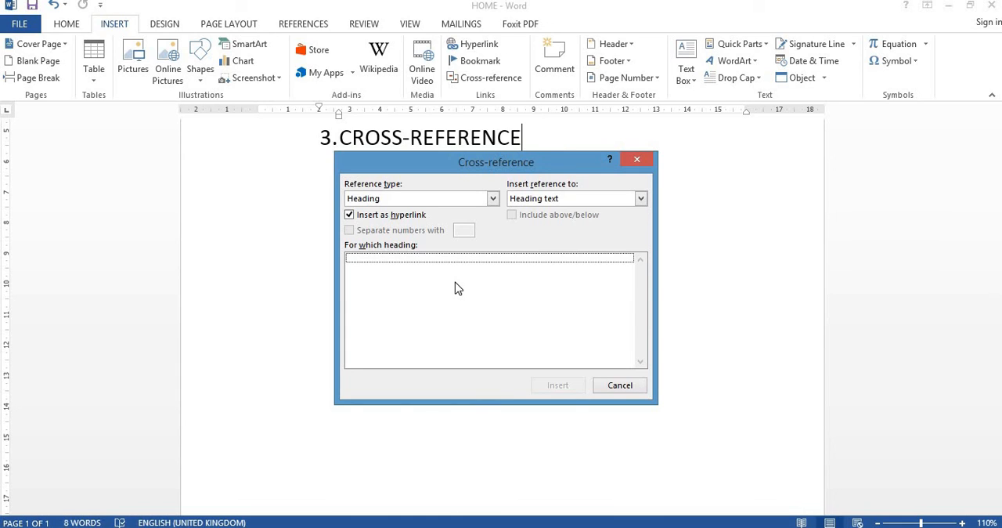
pyautogui.click(620, 386)
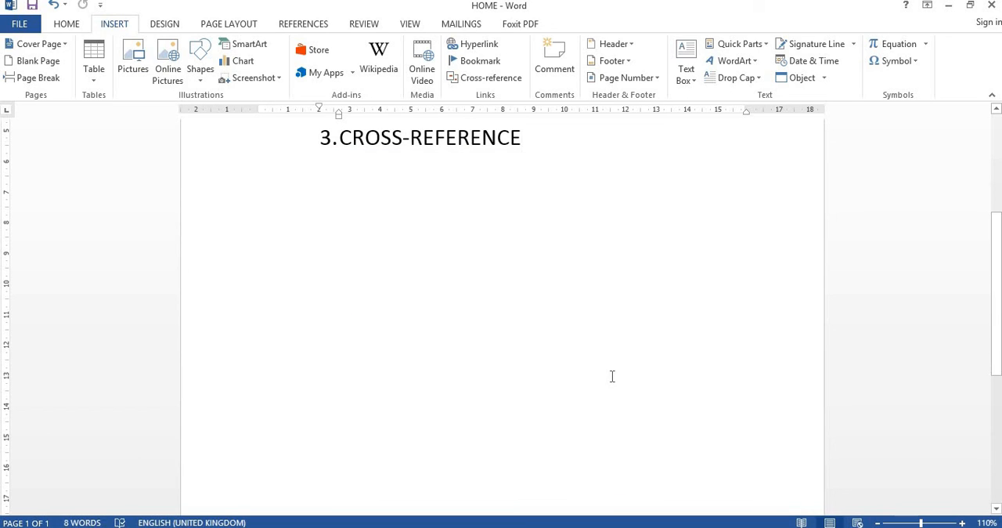